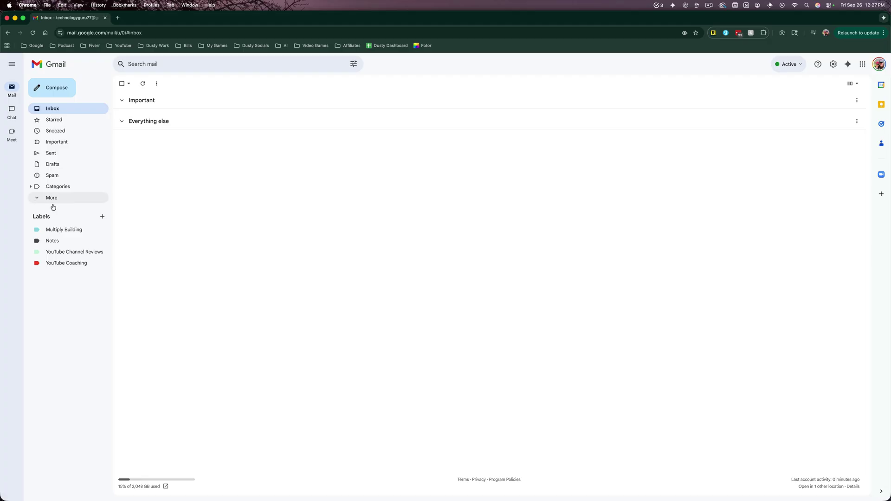
Show the full sidebar and expand More to reveal Scheduled, All Mail, Trash and Manage subscriptions
left_click(12, 67)
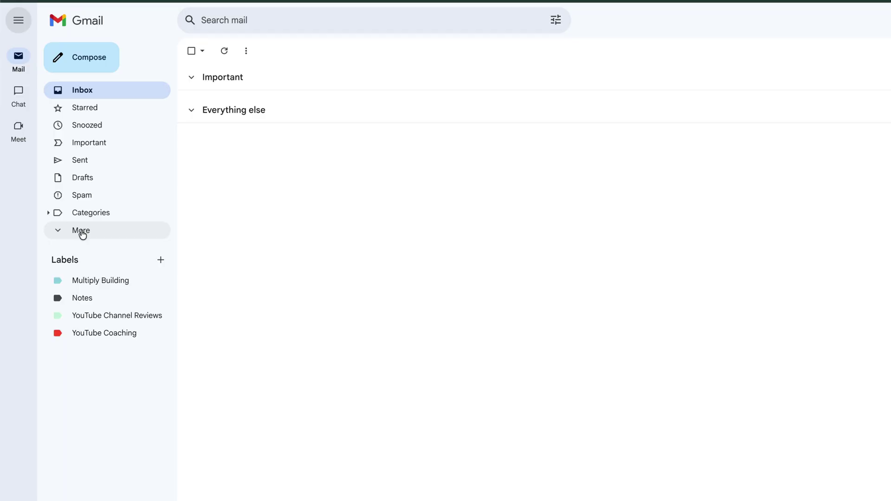
left_click(81, 234)
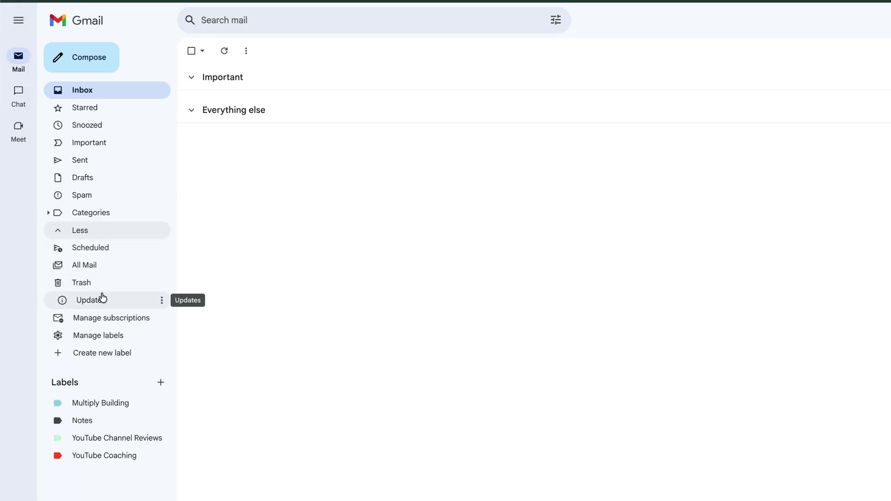
On Manage subscriptions, unsubscribe from 268generation Info and Chris Pearson (DIYthemes)
left_click(95, 324)
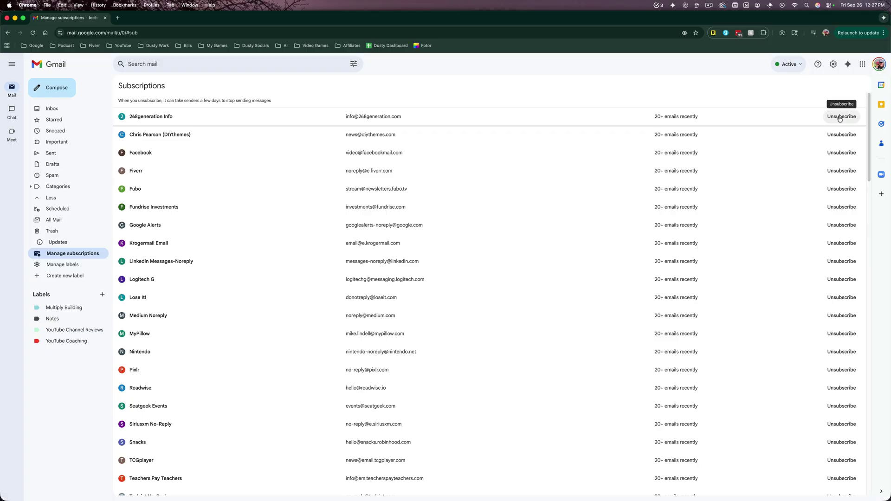
left_click(839, 116)
left_click(514, 298)
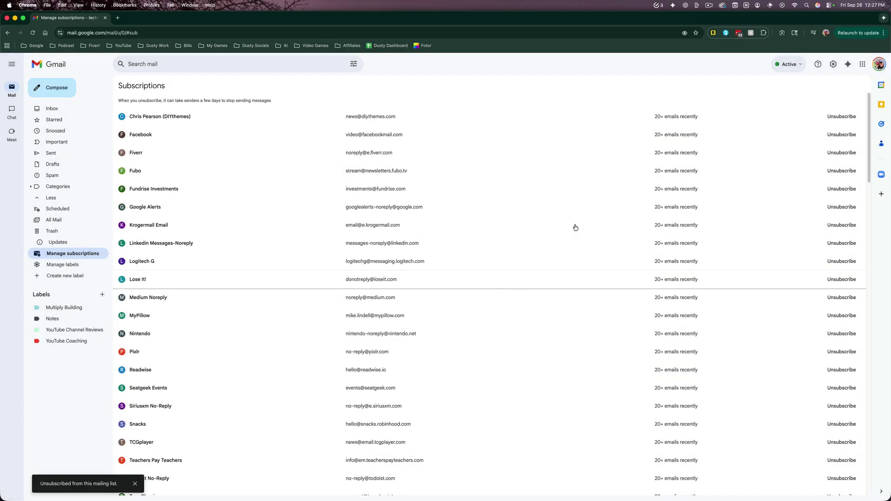
left_click(839, 116)
left_click(530, 296)
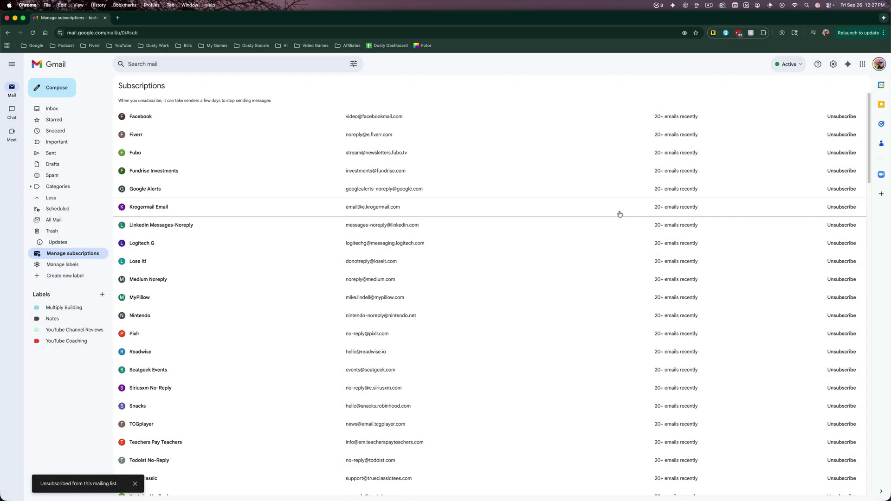